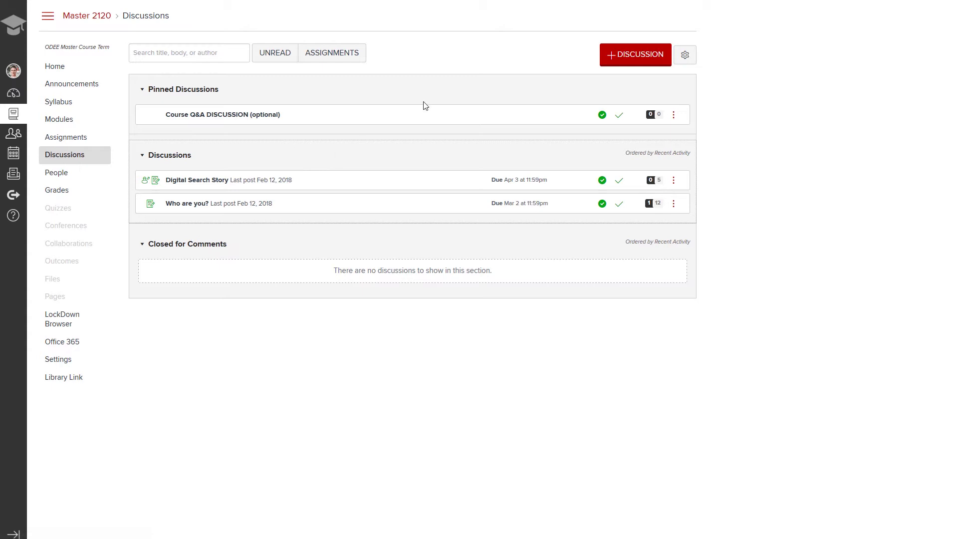
# Create a discussion titled 'Peer Review Discussion - demo' with the prompt 'Post your assignment here'.
pyautogui.click(629, 55)
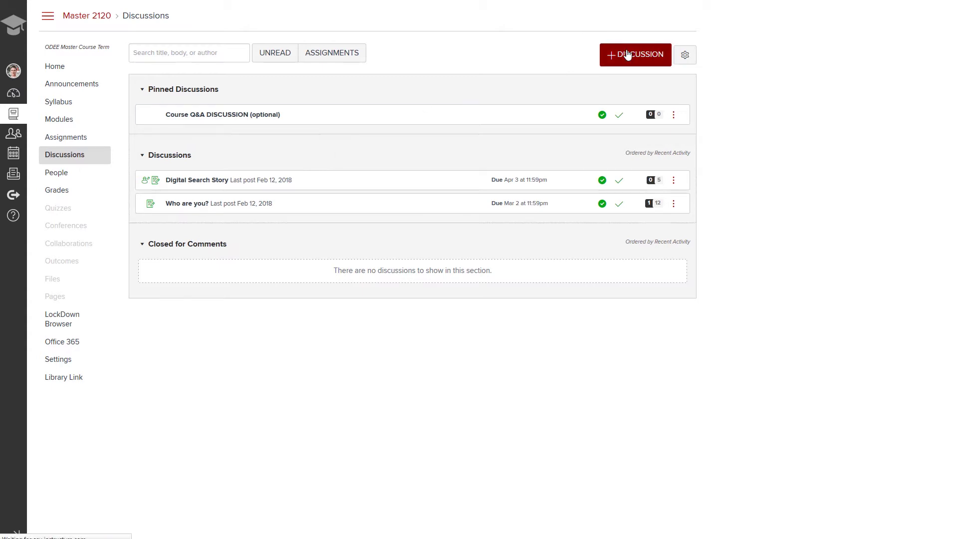
pyautogui.write('Peer ')
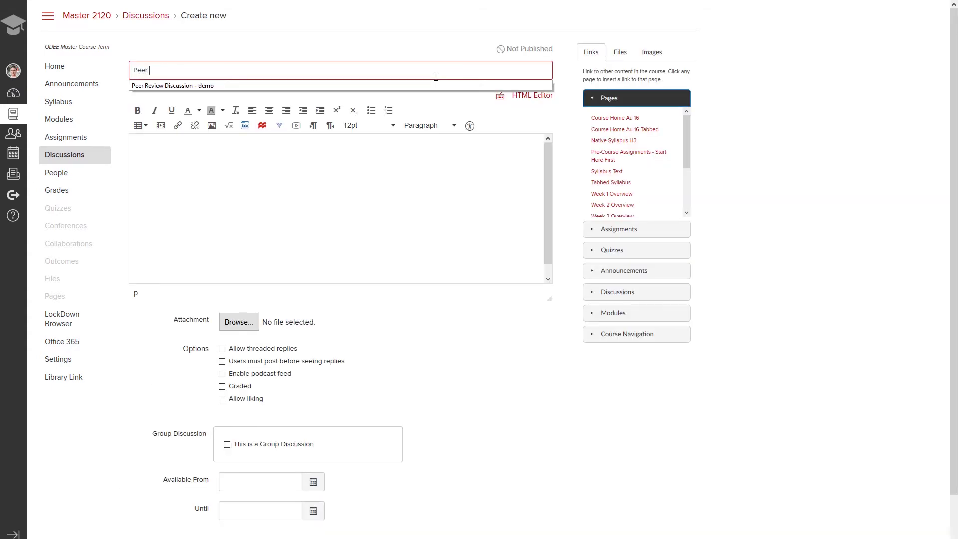
pyautogui.write('Review ')
pyautogui.write('Dis')
pyautogui.click(458, 86)
pyautogui.click(404, 187)
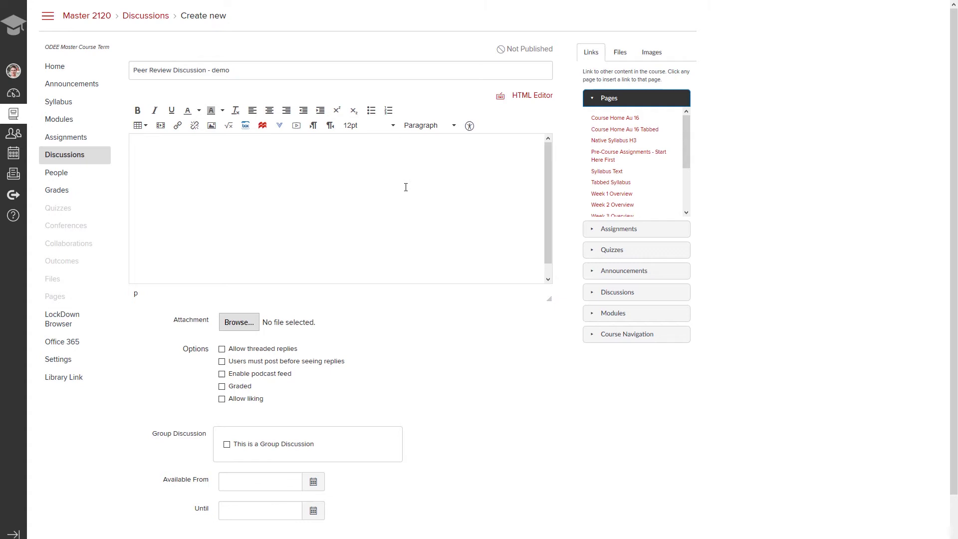
pyautogui.click(405, 187)
pyautogui.write('Post your')
pyautogui.write('assi')
pyautogui.write('gnment here')
pyautogui.scroll(-1, 449, 237)
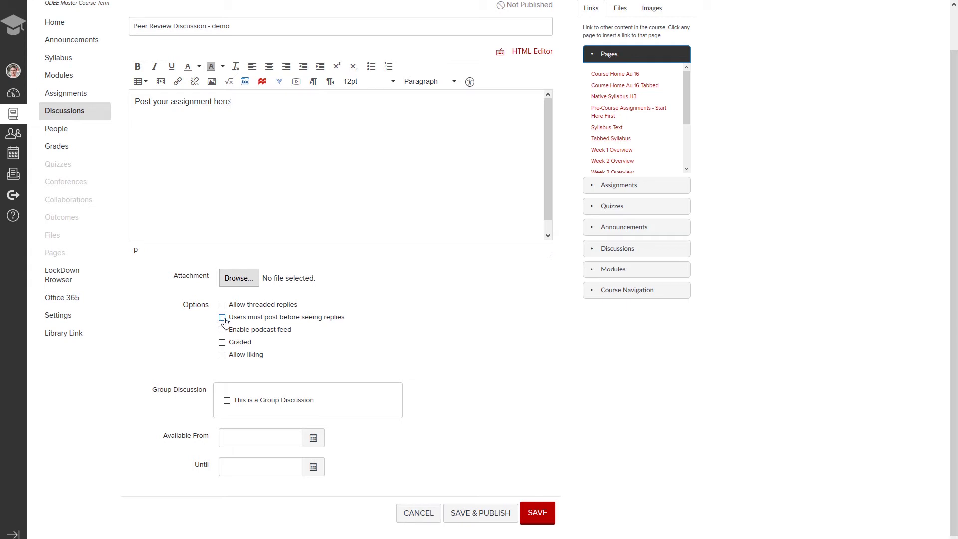
# Make students post before seeing replies, grade it at 60 points, and require peer reviews.
pyautogui.click(222, 318)
pyautogui.click(221, 342)
pyautogui.scroll(-3, 329, 367)
pyautogui.click(254, 327)
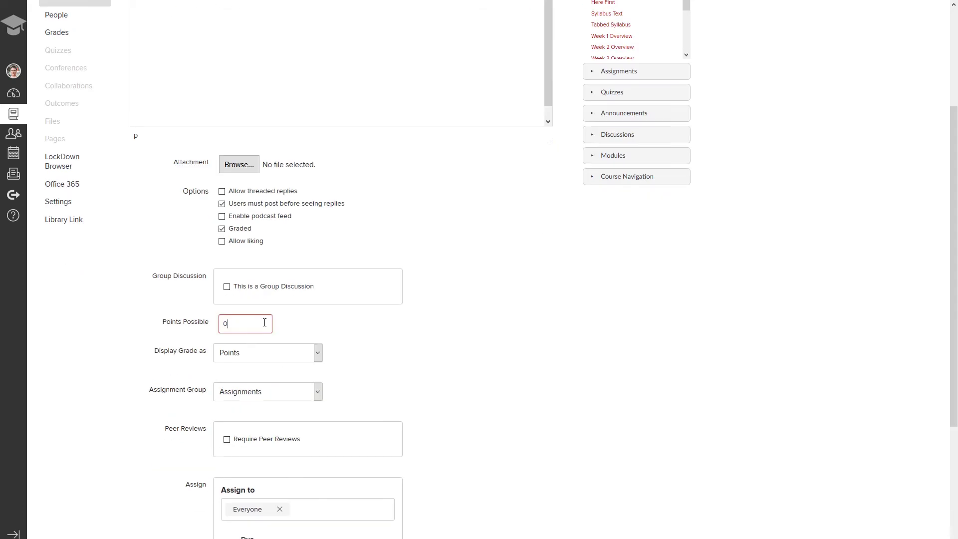
pyautogui.press('BackSpace')
pyautogui.write('60')
pyautogui.scroll(-2, 434, 351)
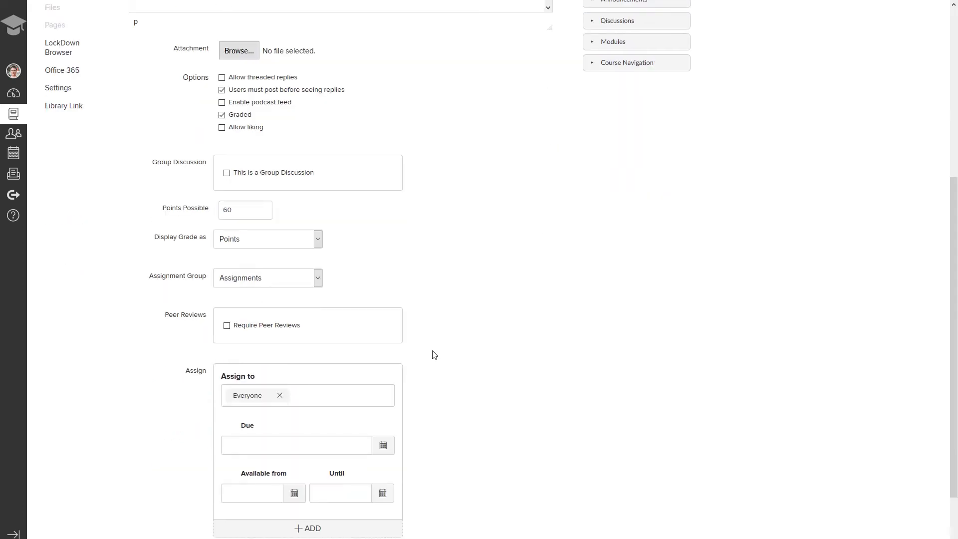
pyautogui.click(227, 325)
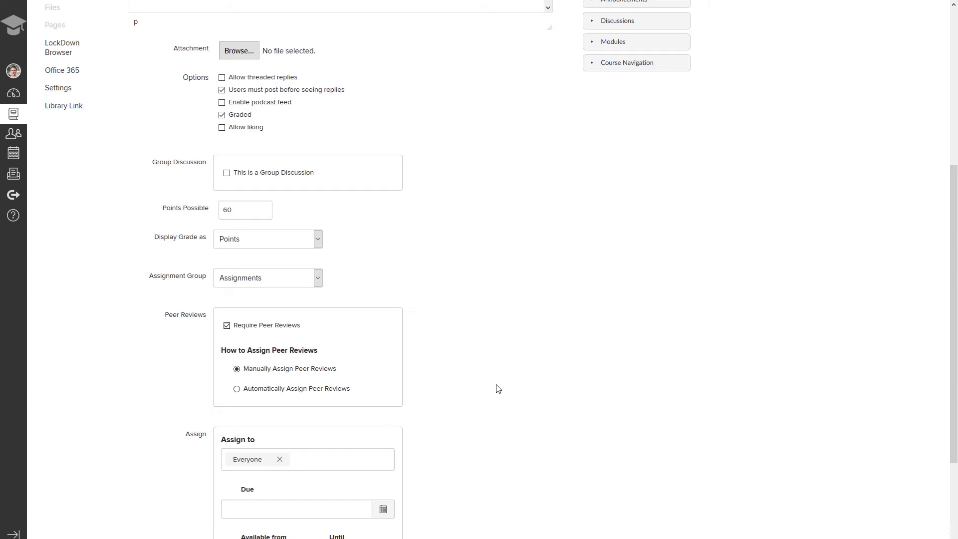
pyautogui.scroll(-2, 497, 388)
pyautogui.scroll(-2, 497, 389)
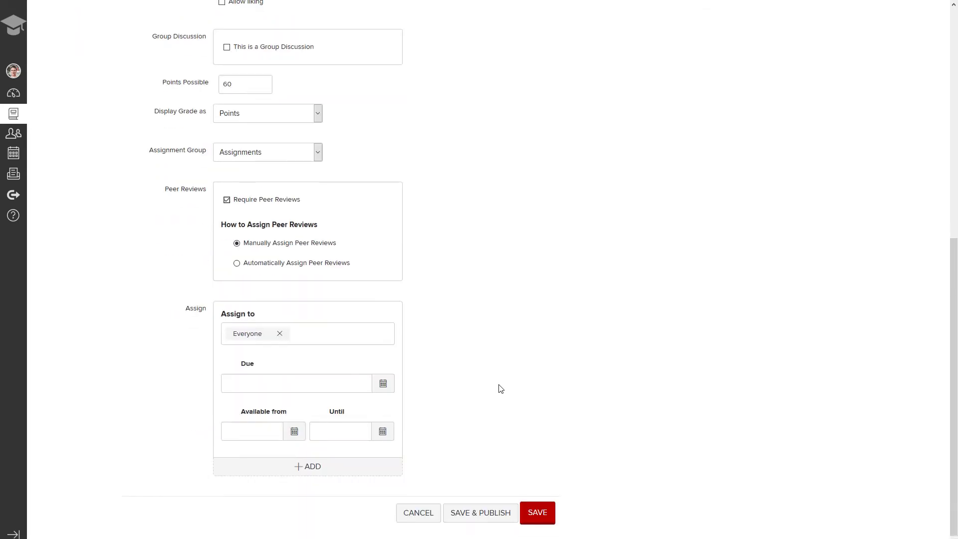
# Set the due date to Feb 20, 2018 at 11:59pm and save the discussion.
pyautogui.click(322, 382)
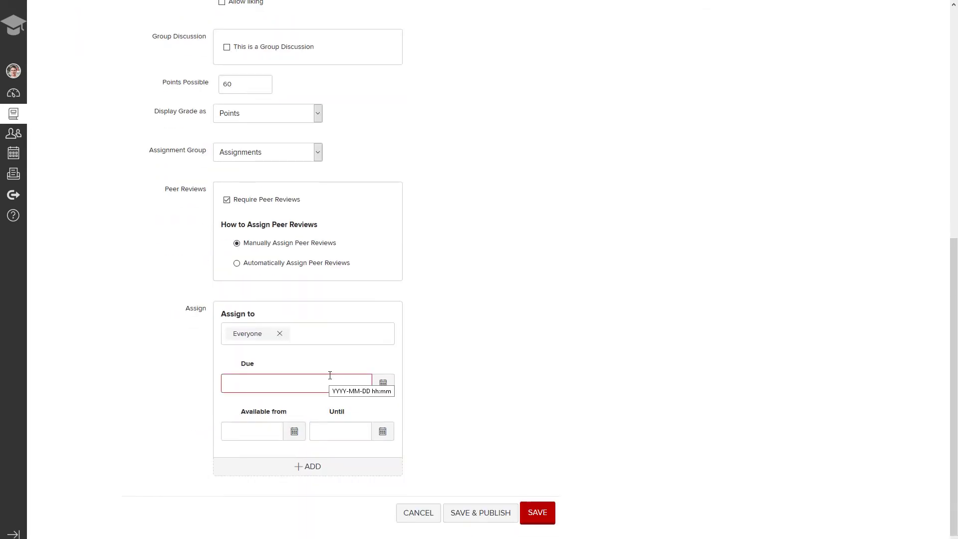
pyautogui.click(383, 382)
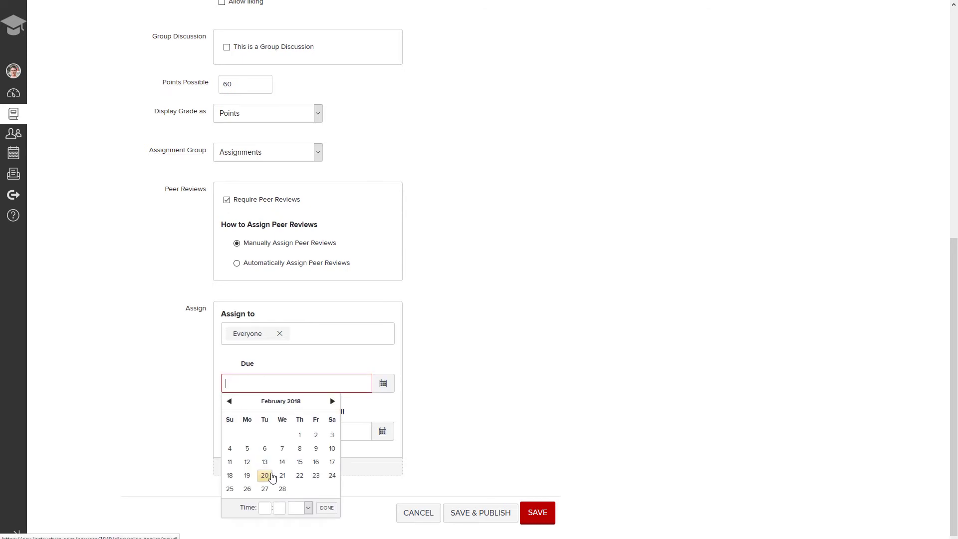
pyautogui.click(265, 476)
pyautogui.click(434, 423)
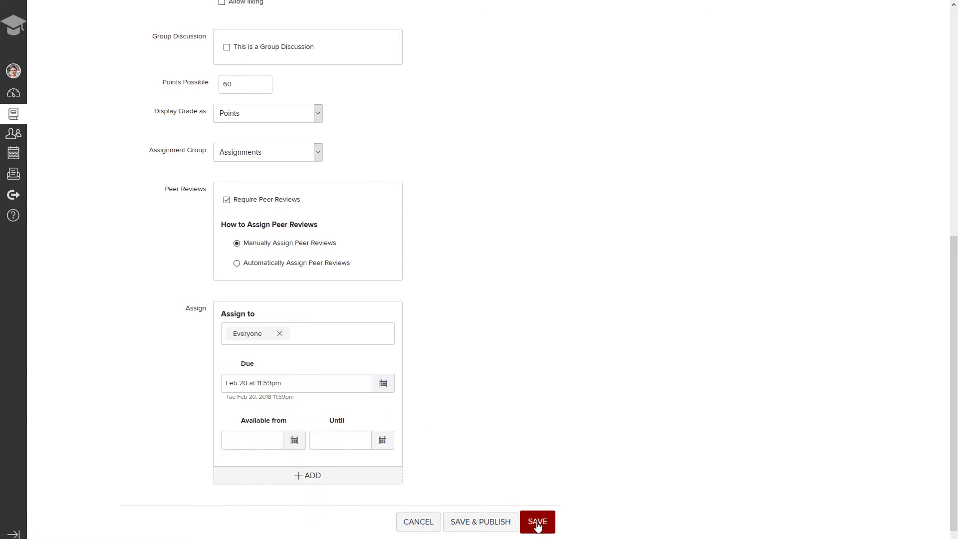
pyautogui.click(537, 521)
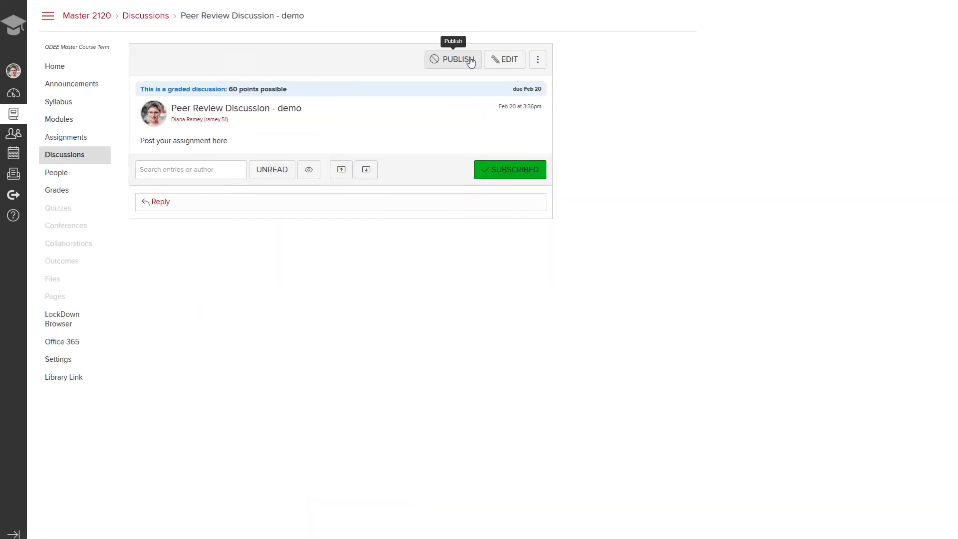
# Publish 'Peer Review Discussion - demo' to students.
pyautogui.click(471, 62)
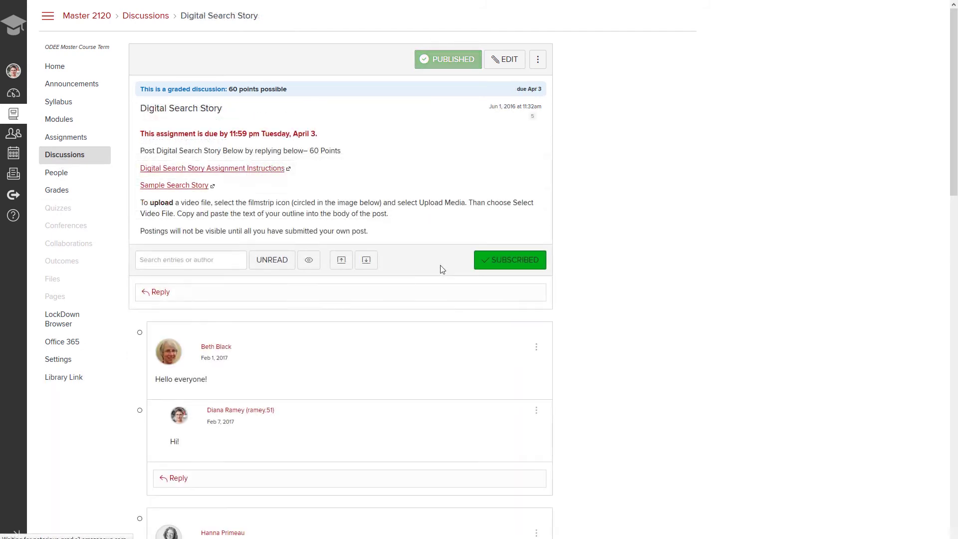
pyautogui.scroll(-3, 440, 268)
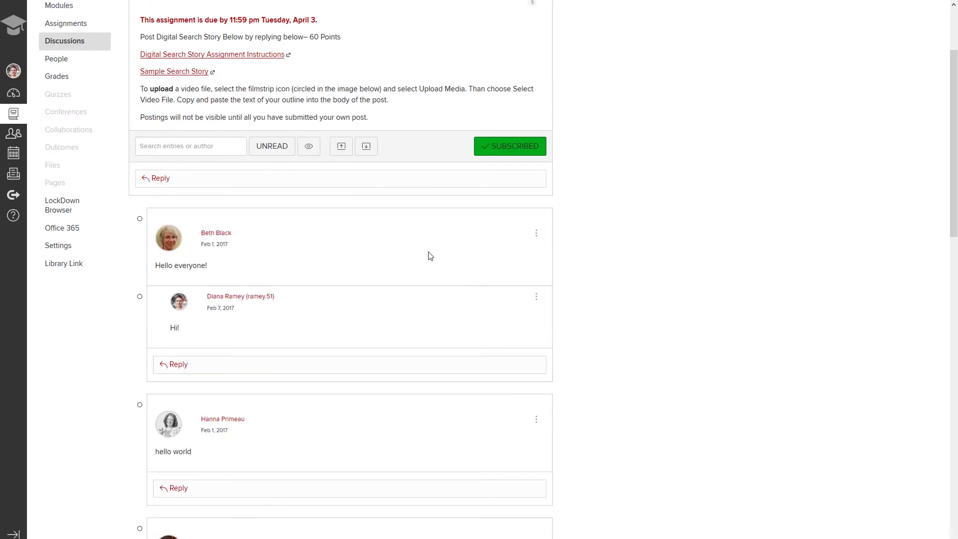
pyautogui.scroll(-2, 429, 255)
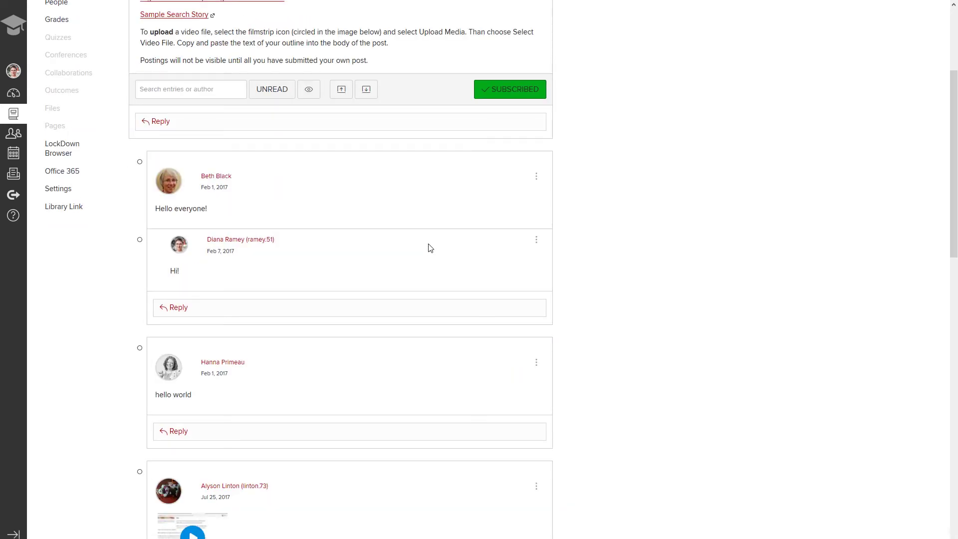
pyautogui.scroll(5, 430, 247)
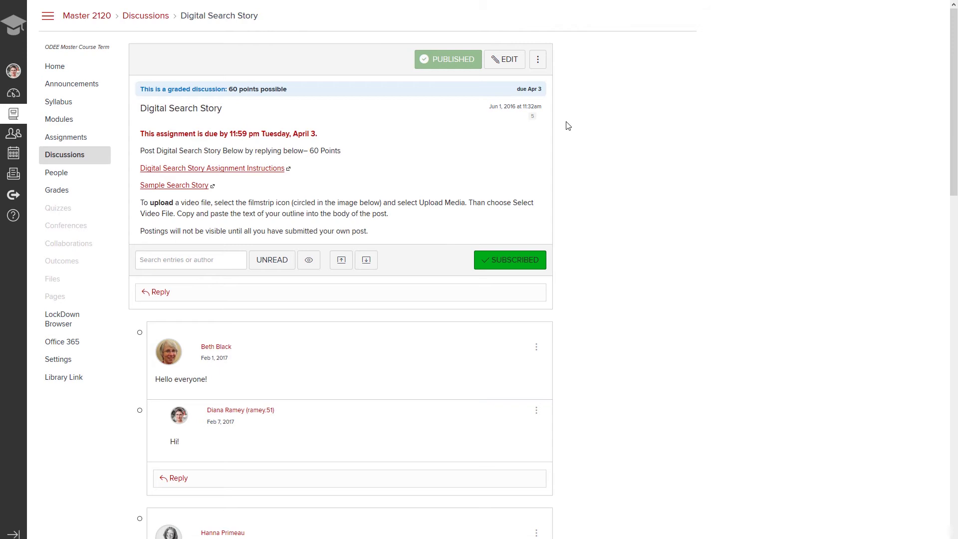
# Show the three-dots options menu for the Digital Search Story discussion.
pyautogui.click(538, 60)
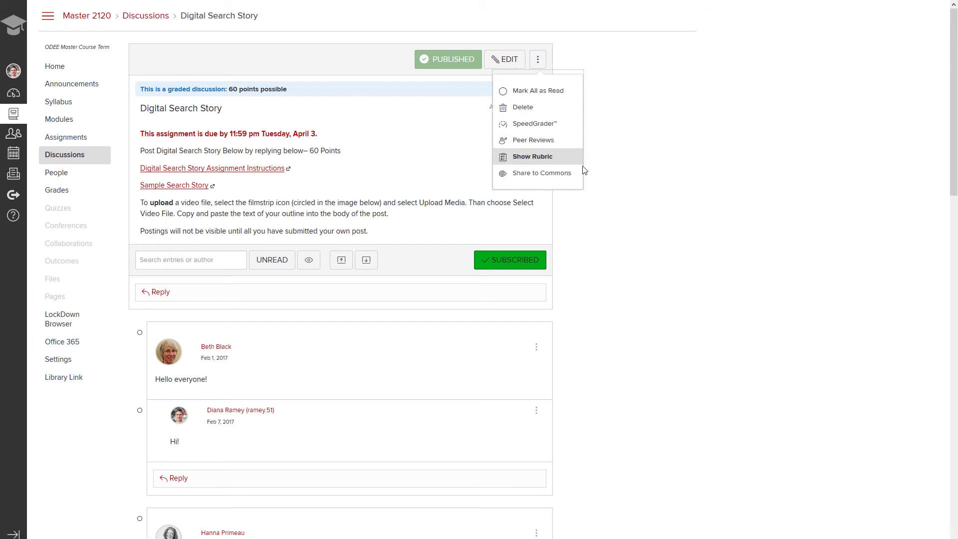
# Choose Peer Reviews from the Digital Search Story options menu.
pyautogui.click(532, 140)
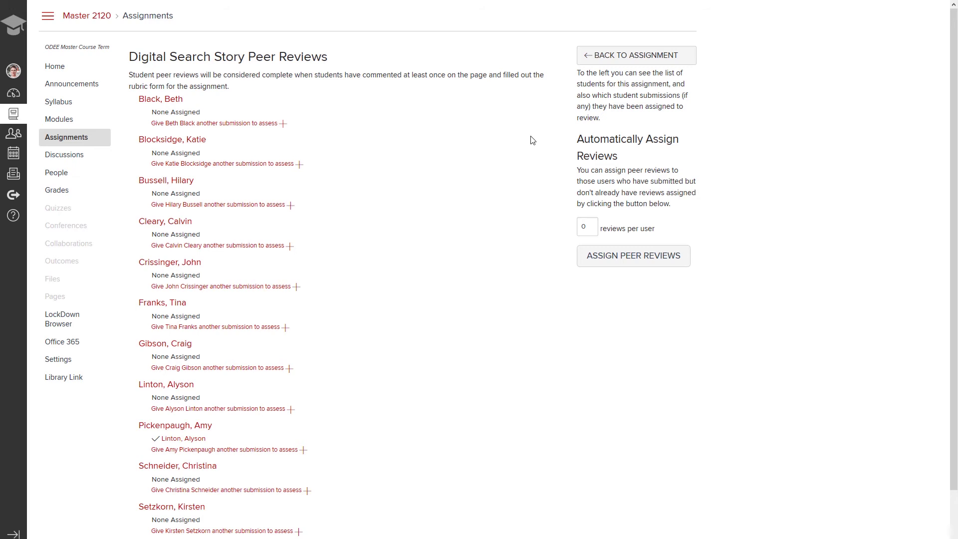
pyautogui.scroll(-2, 532, 139)
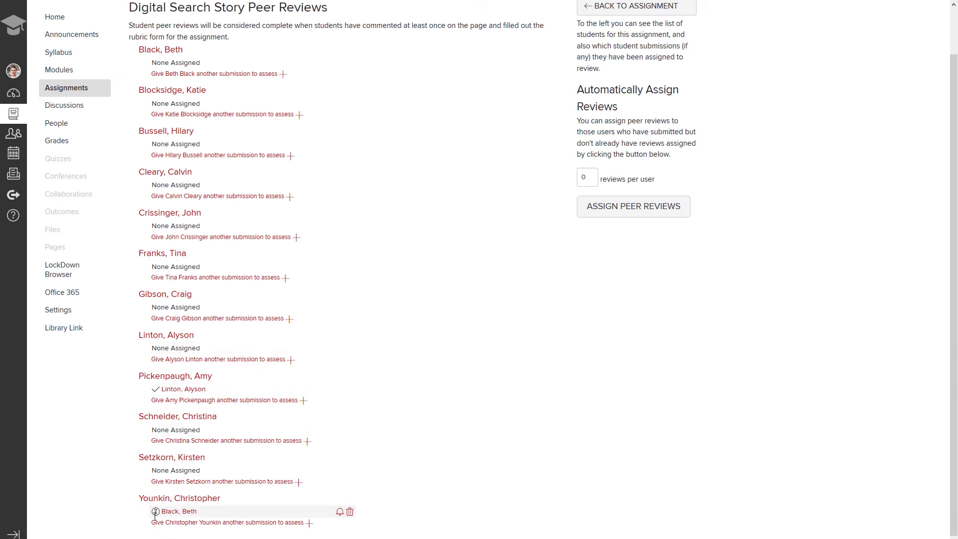
pyautogui.moveTo(178, 511)
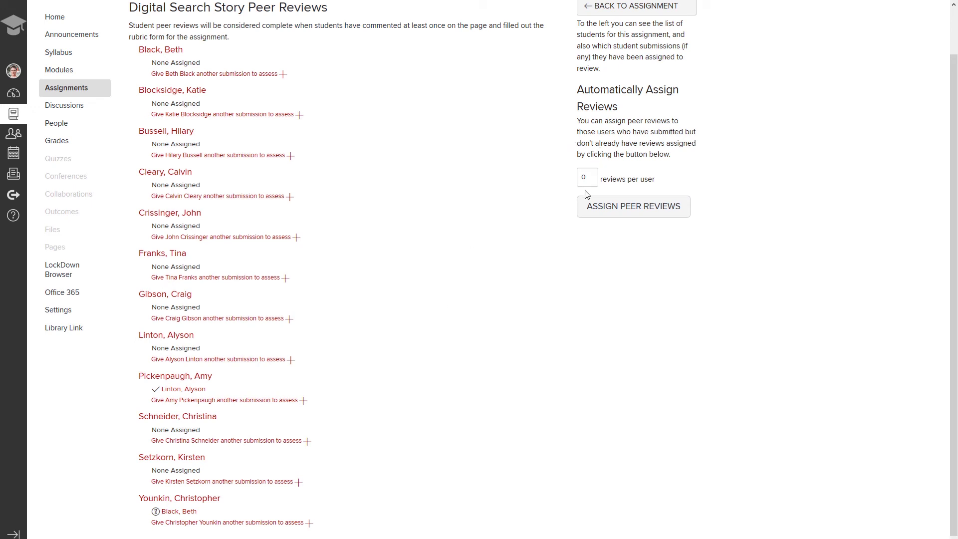
# Select and delete the 0 in the reviews-per-user box, leaving it empty.
pyautogui.moveTo(594, 179); pyautogui.dragTo(577, 179)
pyautogui.write('1')
pyautogui.press('BackSpace')
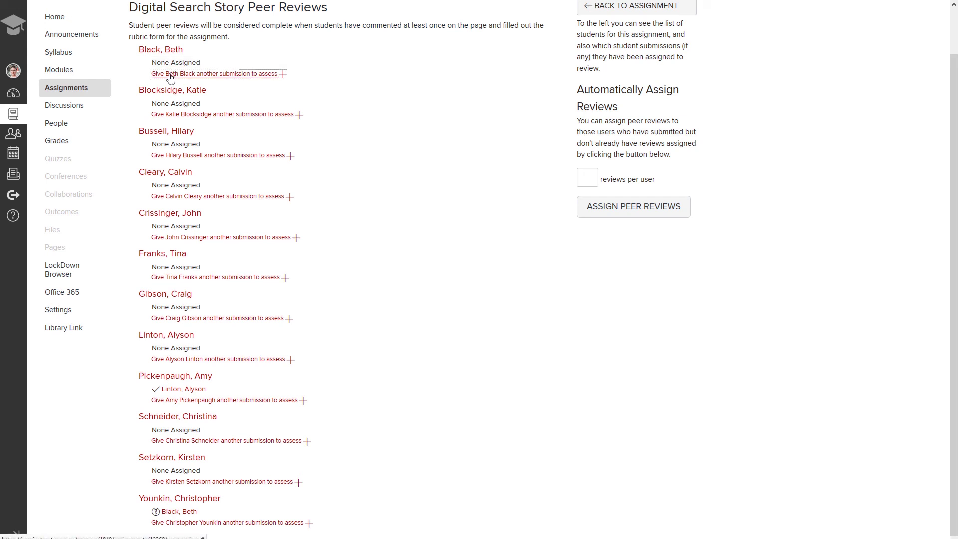
pyautogui.click(170, 74)
pyautogui.click(205, 88)
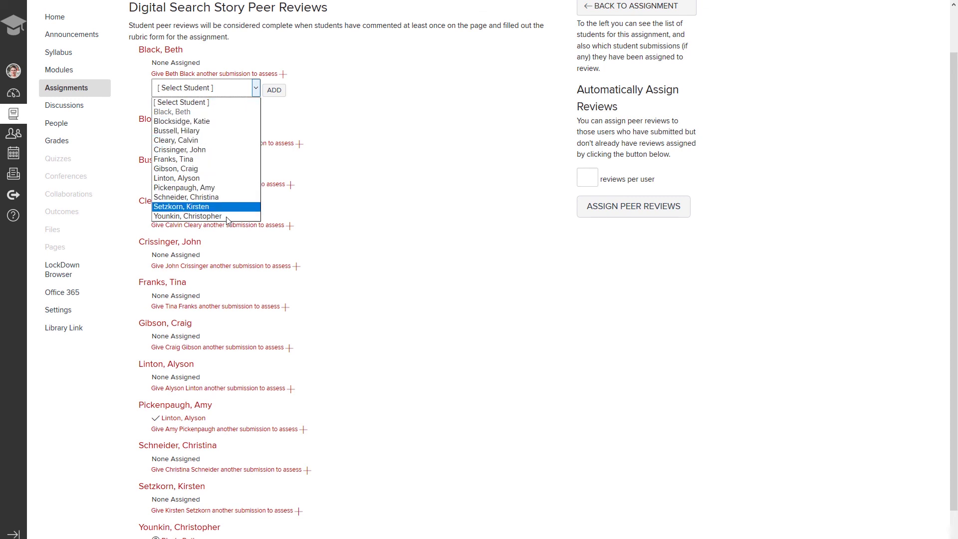
pyautogui.click(187, 215)
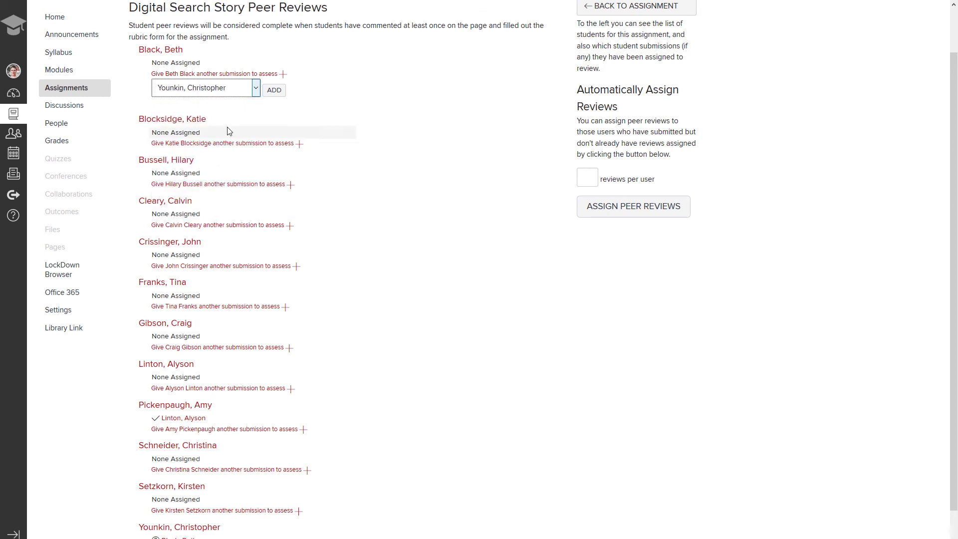
pyautogui.click(274, 90)
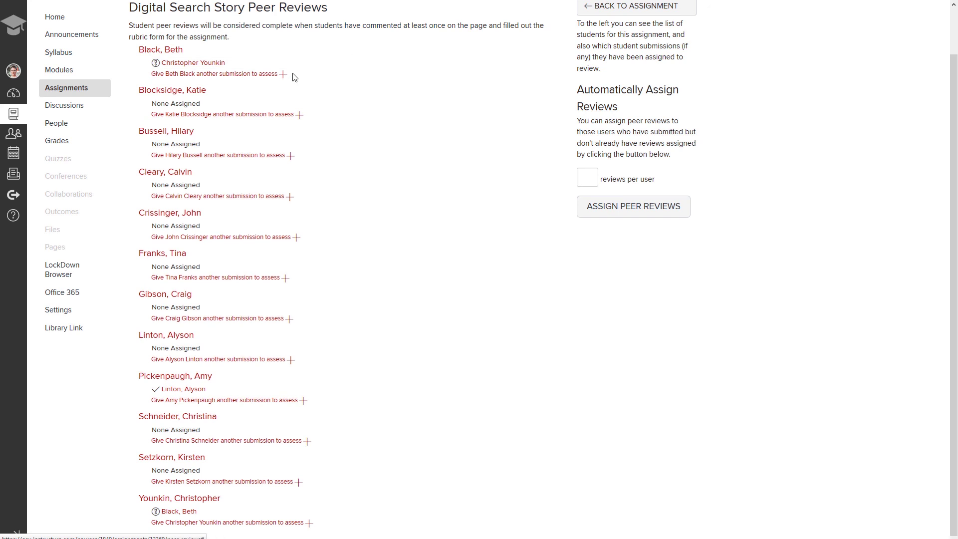
pyautogui.moveTo(247, 63)
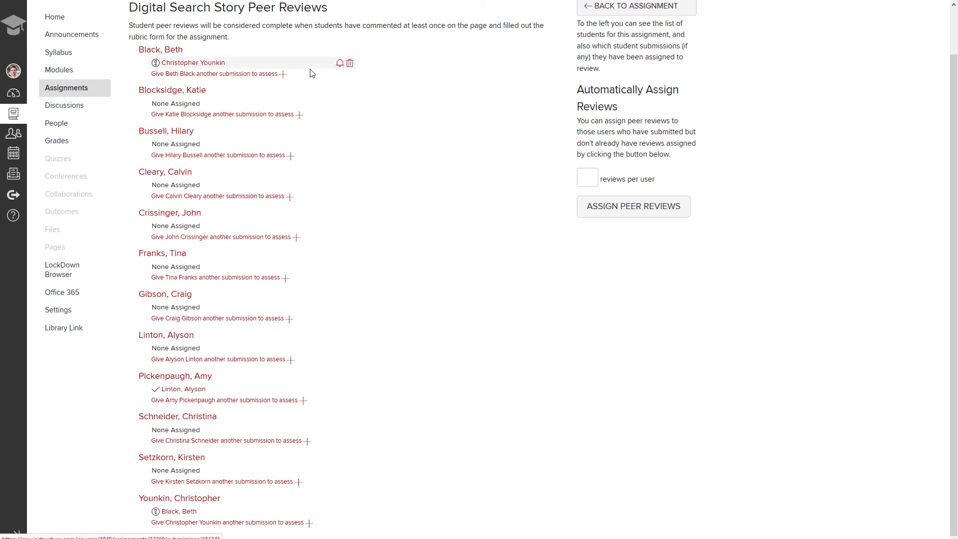
pyautogui.click(350, 63)
pyautogui.click(463, 213)
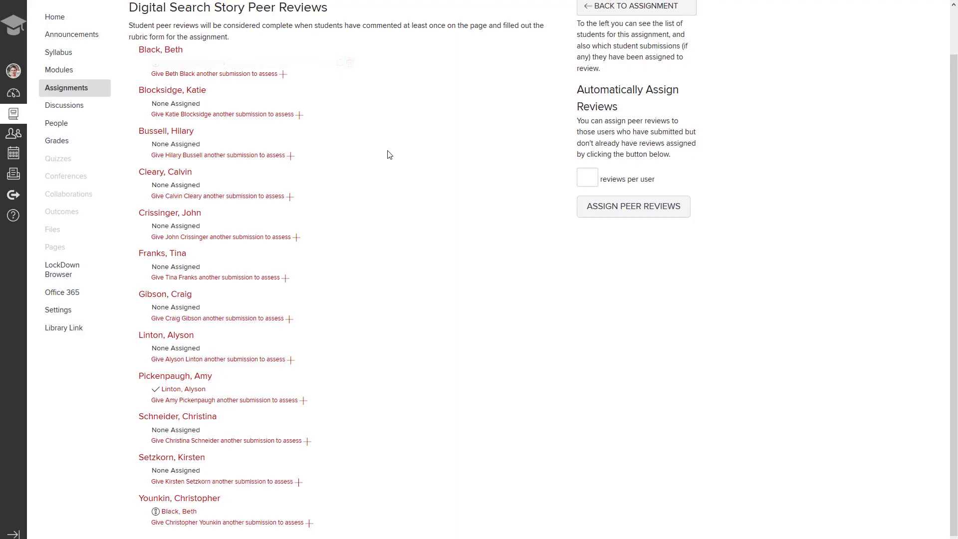